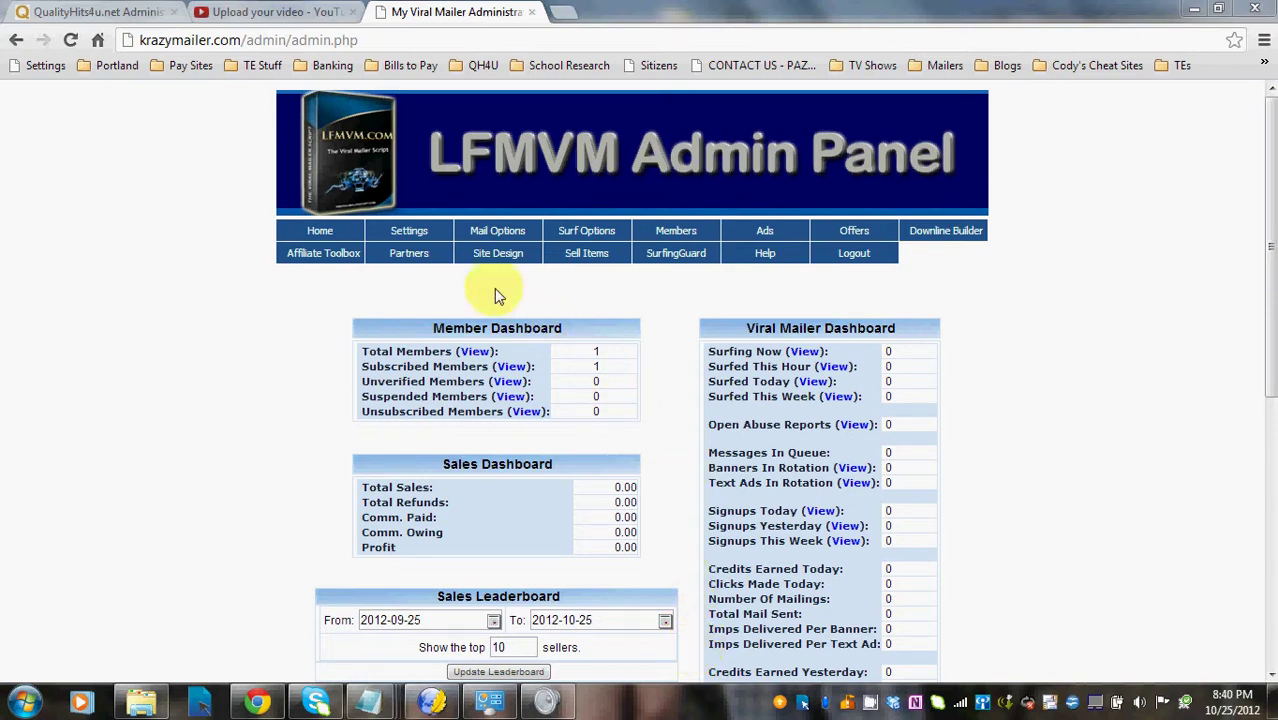
Open the Mail Options dropdown from the admin dashboard's navigation bar.
{"action": "left_click", "coordinate": [497, 233]}
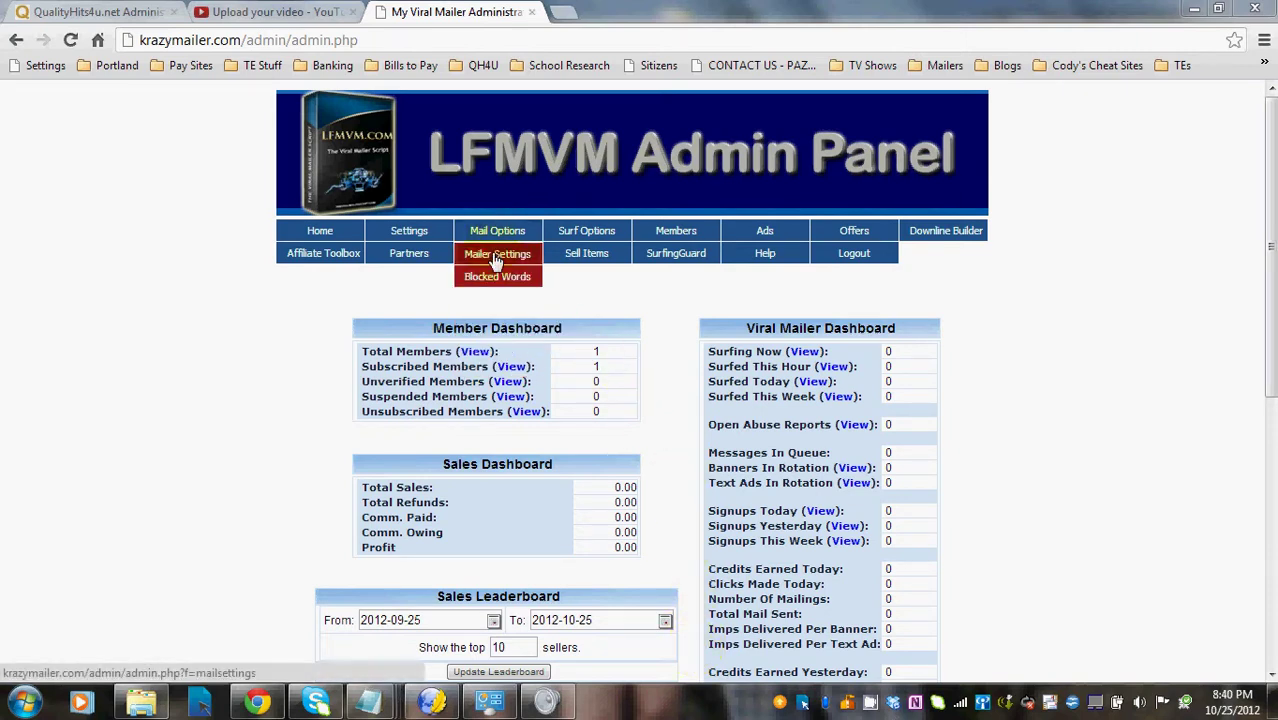
Open Mailer Settings, showing 500 messages per minute, queue limit 500000 and 7-day credit link expiry.
{"action": "left_click", "coordinate": [497, 257]}
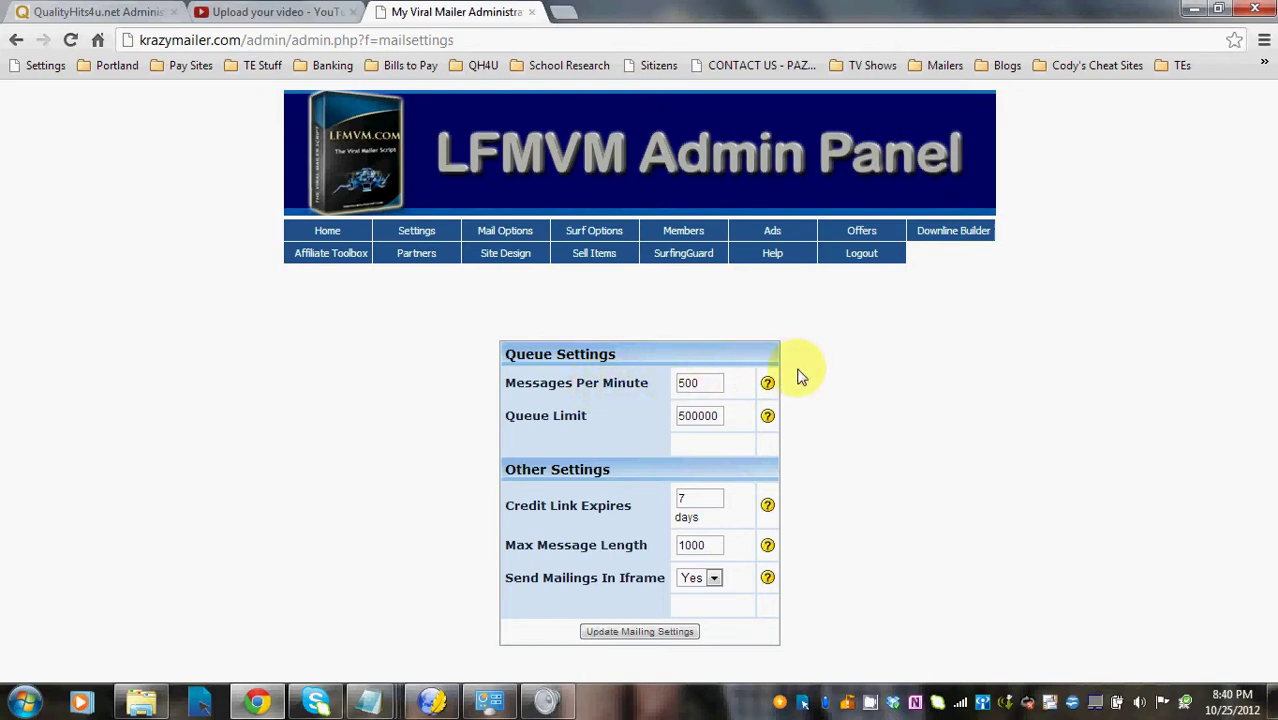
{"action": "mouse_move", "coordinate": [767, 383]}
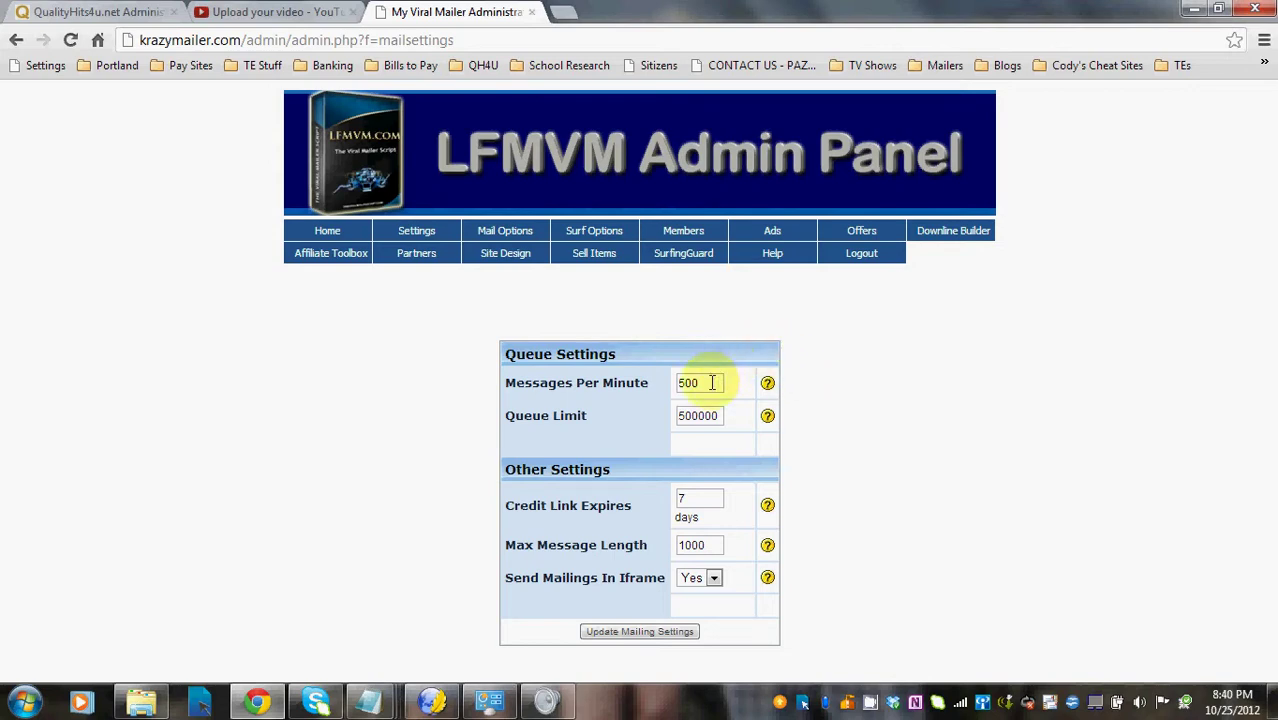
Replace the Messages Per Minute value 500 with 30, leaving it unsaved.
{"action": "left_click_drag", "start_coordinate": [718, 379], "coordinate": [678, 382]}
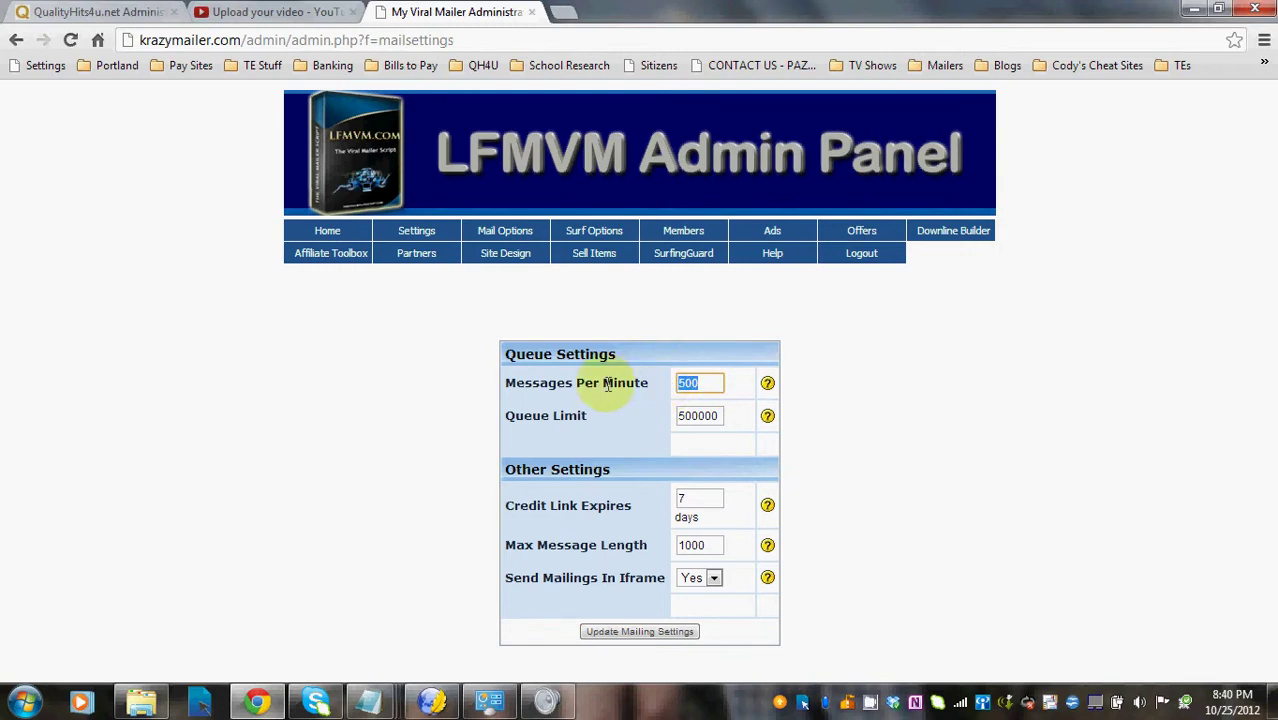
{"action": "type", "text": "30"}
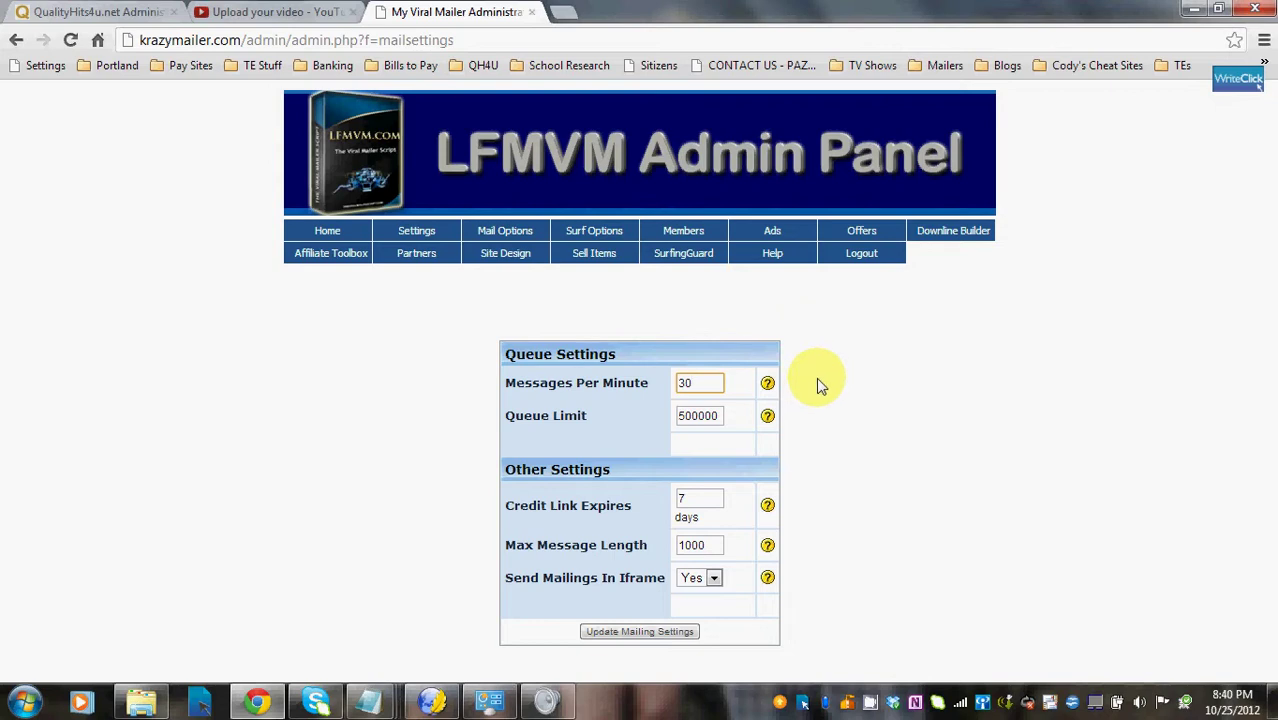
{"action": "mouse_move", "coordinate": [767, 417]}
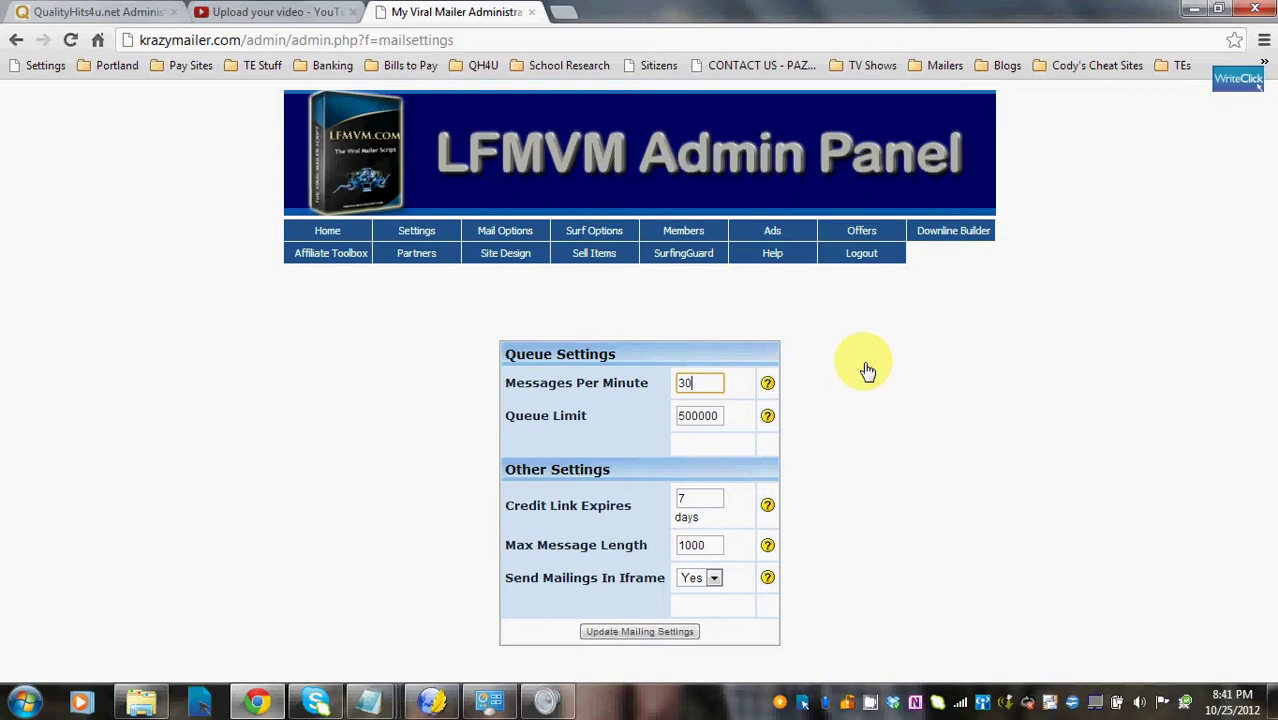
Go to Home and back to Mailer Settings so Messages Per Minute reverts to 500.
{"action": "left_click", "coordinate": [325, 240]}
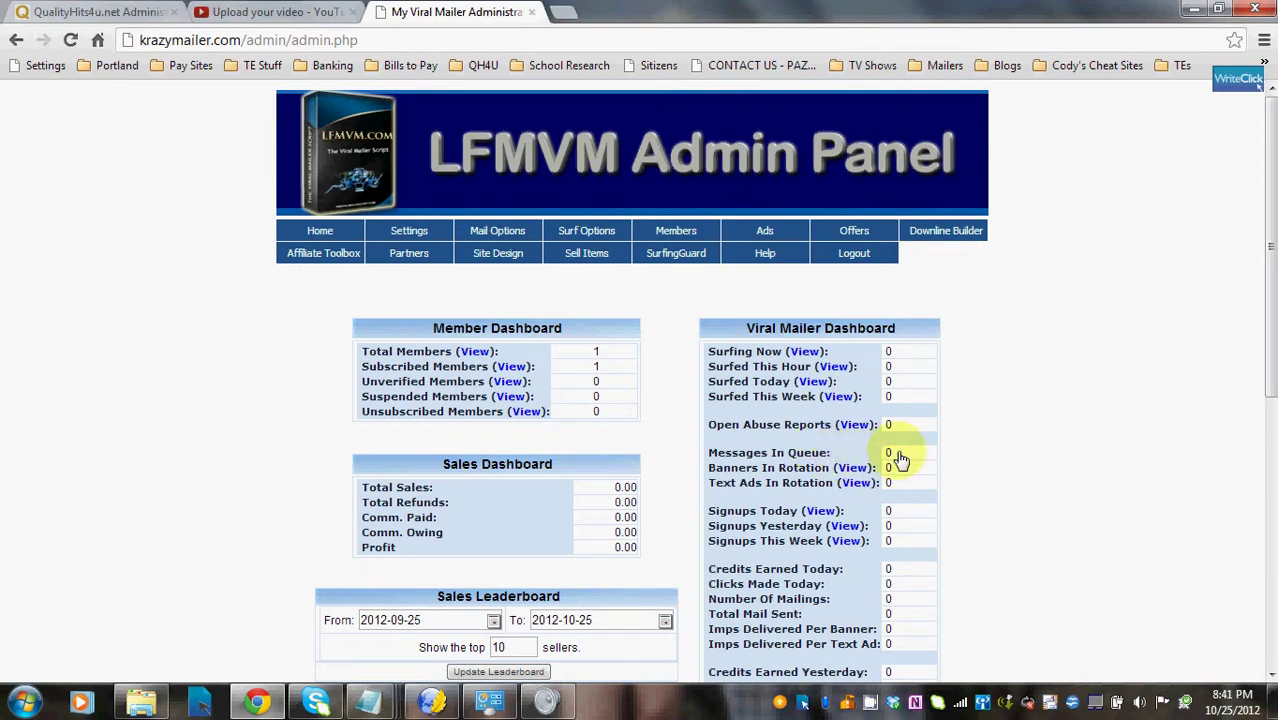
{"action": "left_click", "coordinate": [495, 253]}
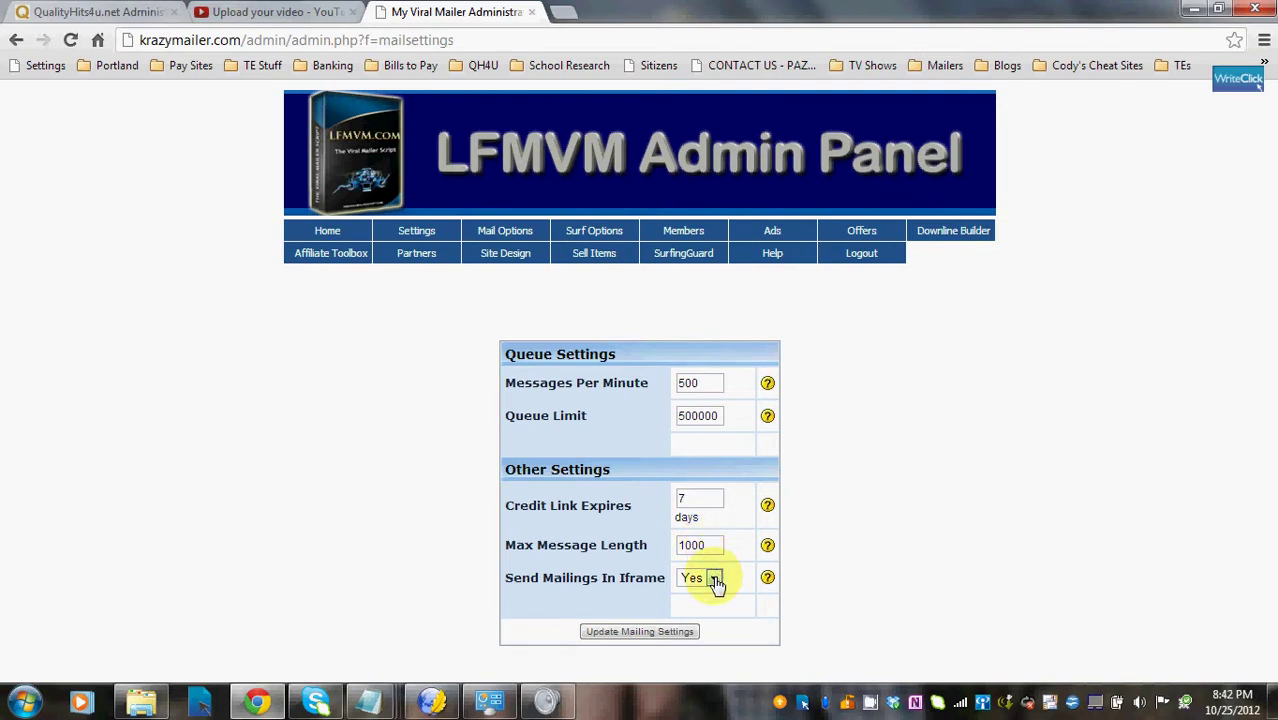
Bring up the Mail Options submenu again from the Mailer Settings page.
{"action": "mouse_move", "coordinate": [767, 580]}
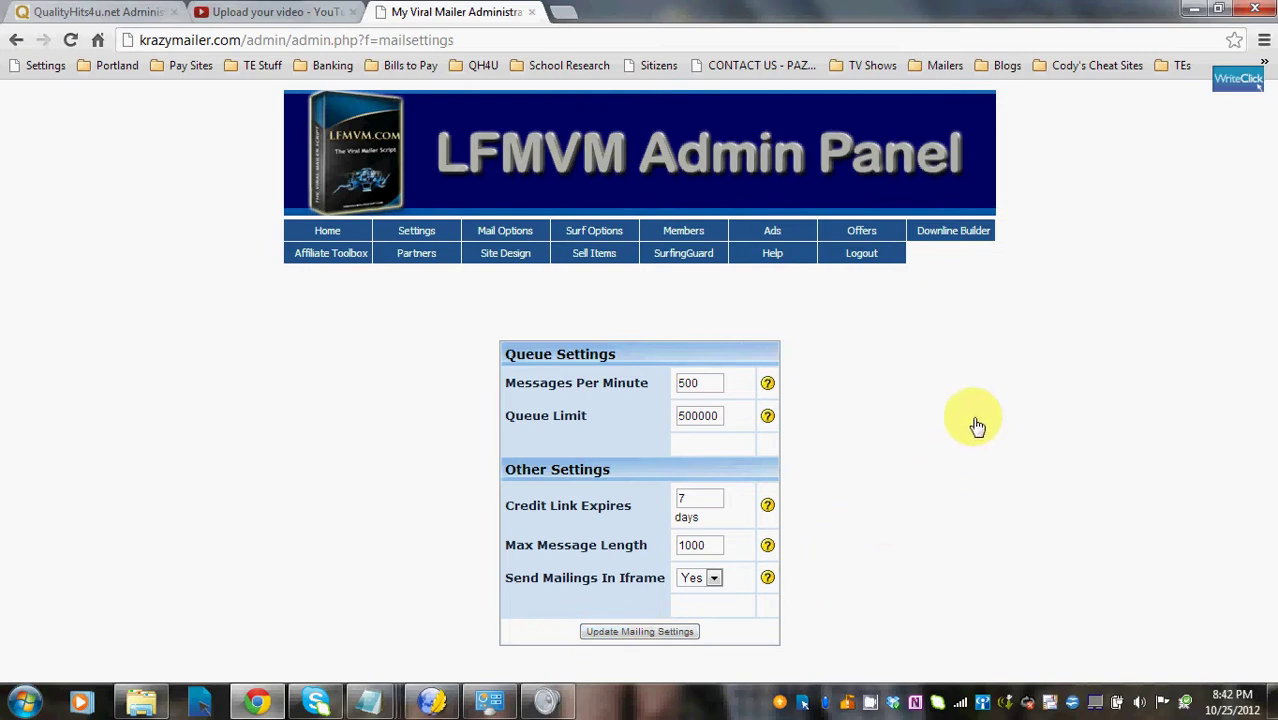
{"action": "mouse_move", "coordinate": [506, 233]}
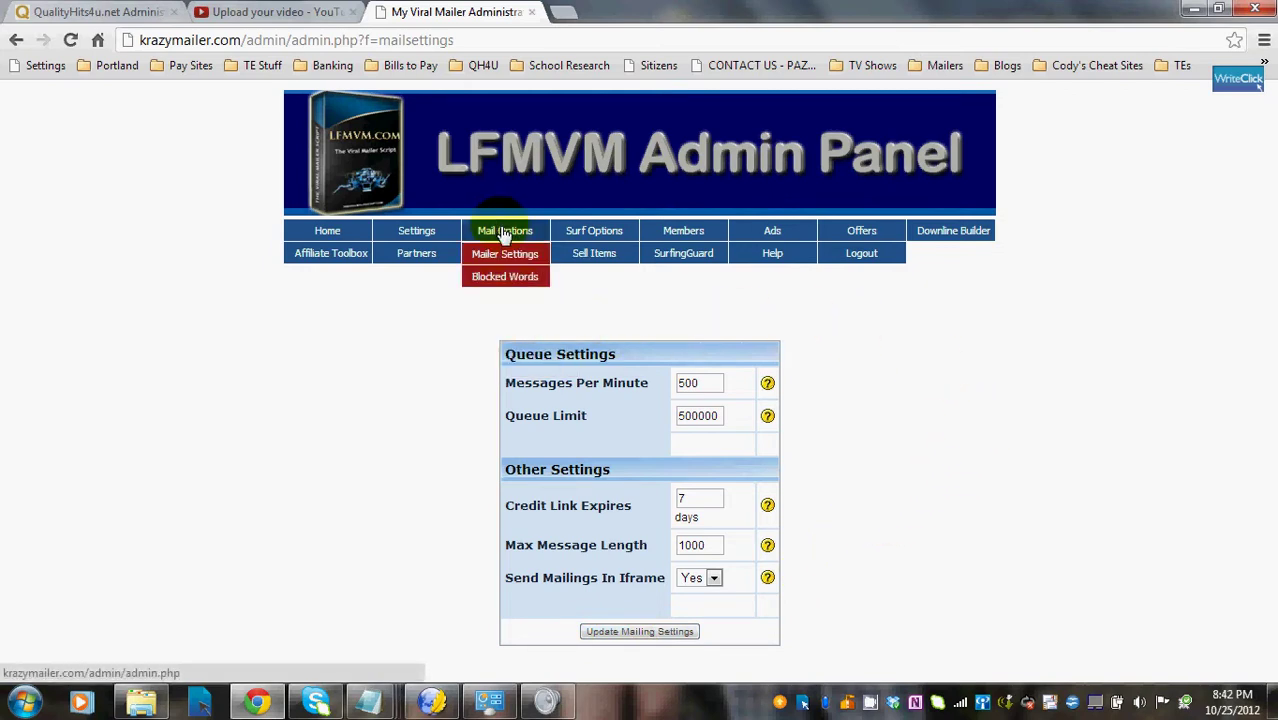
Open the Blocked Words list under Mail Options, showing one banned word.
{"action": "left_click", "coordinate": [499, 277]}
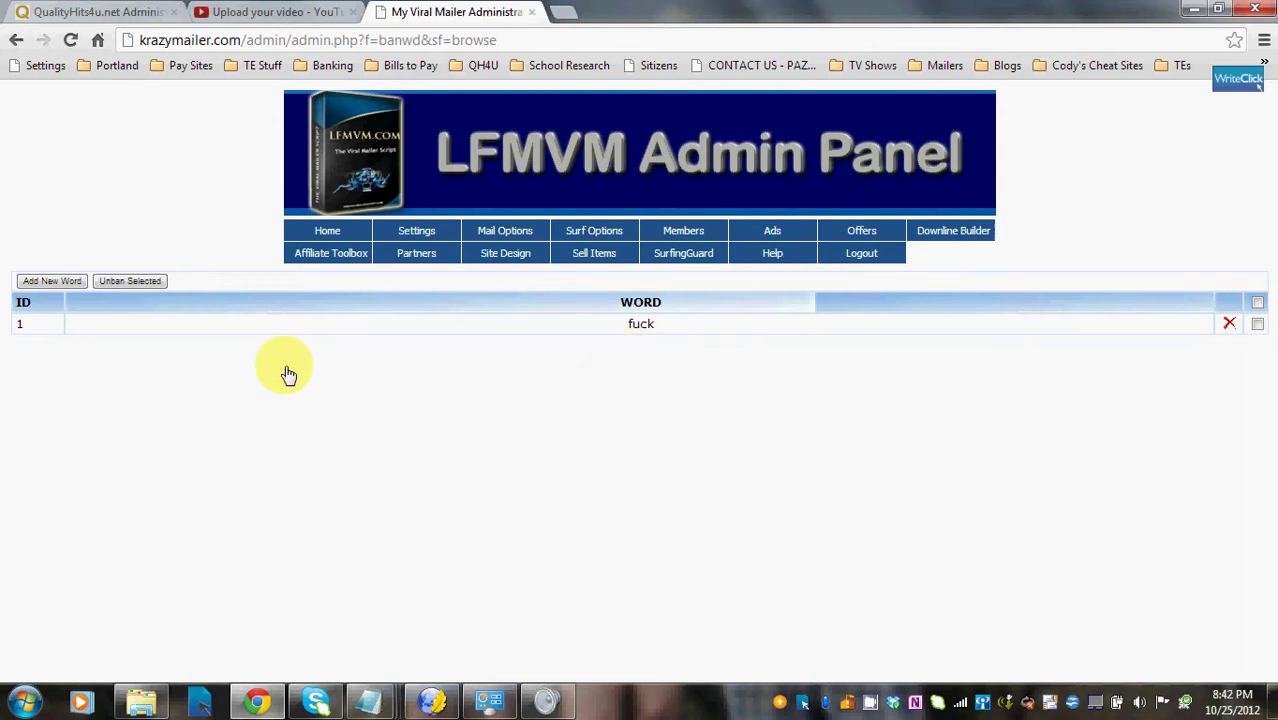
Add 'porn' as a new banned word and close the ban-word popup.
{"action": "left_click", "coordinate": [59, 284]}
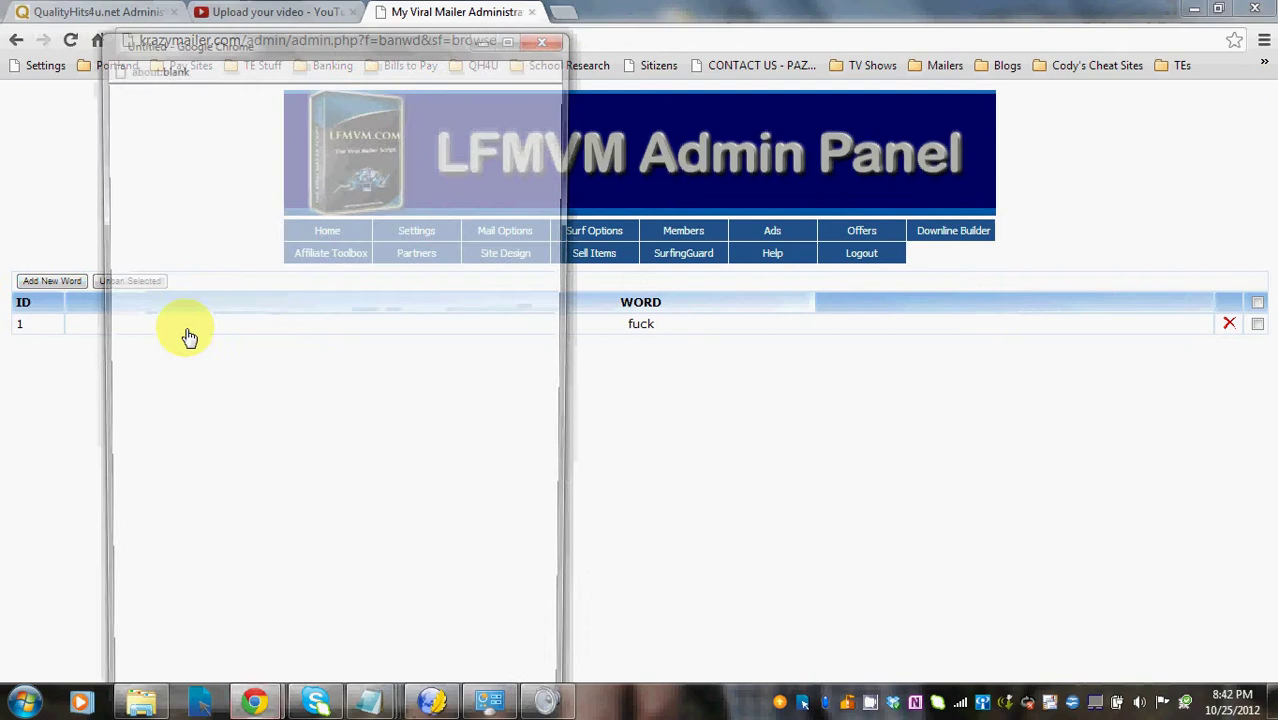
{"action": "left_click", "coordinate": [355, 297]}
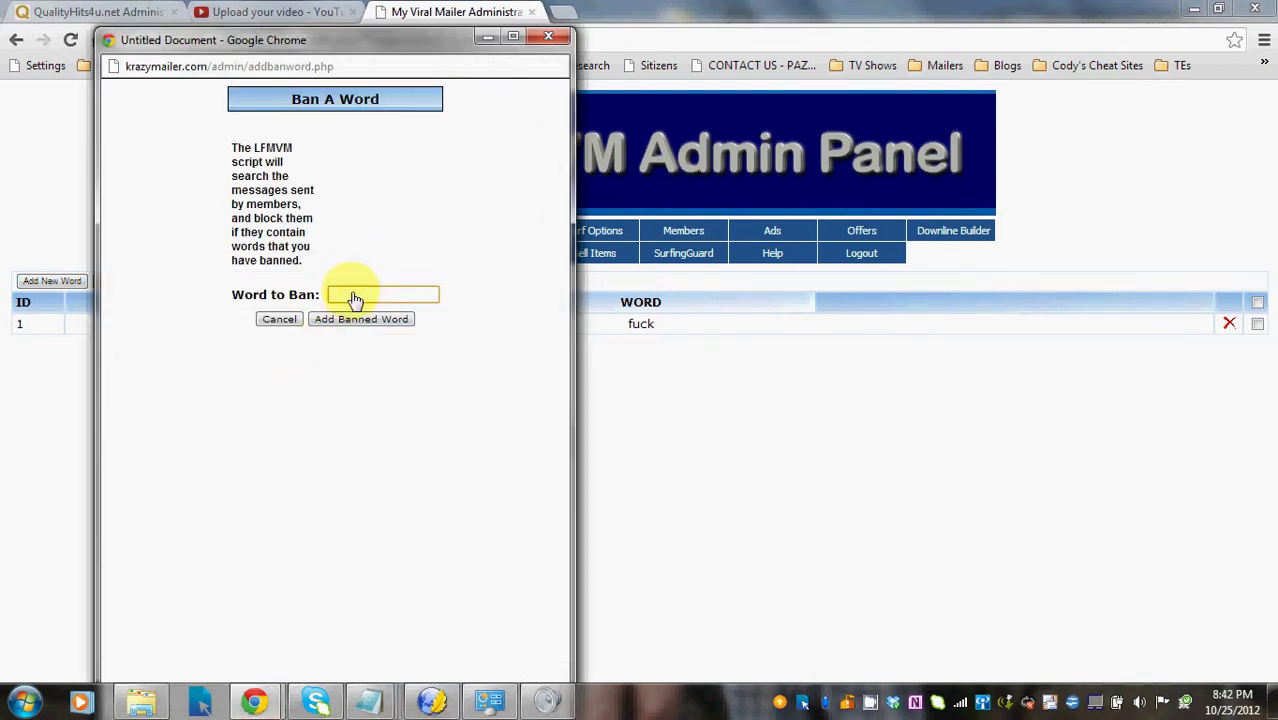
{"action": "type", "text": "po"}
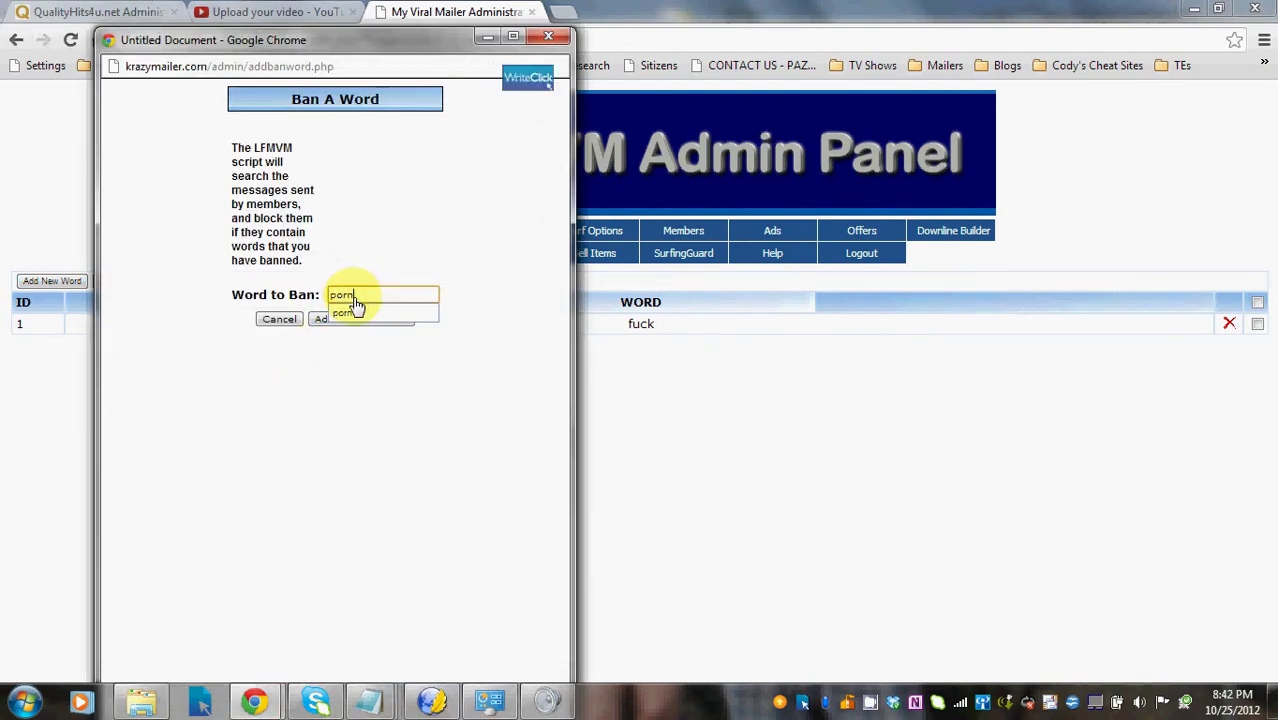
{"action": "type", "text": "rn"}
{"action": "left_click", "coordinate": [285, 358]}
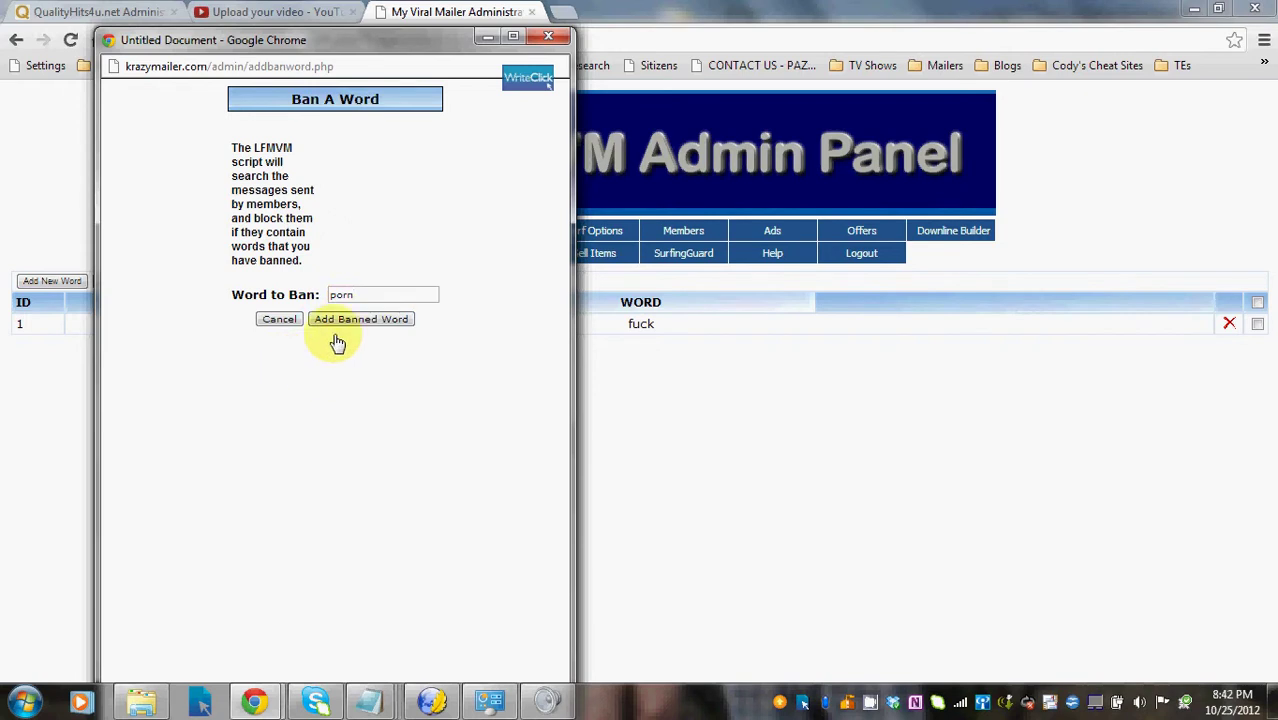
{"action": "left_click", "coordinate": [384, 322]}
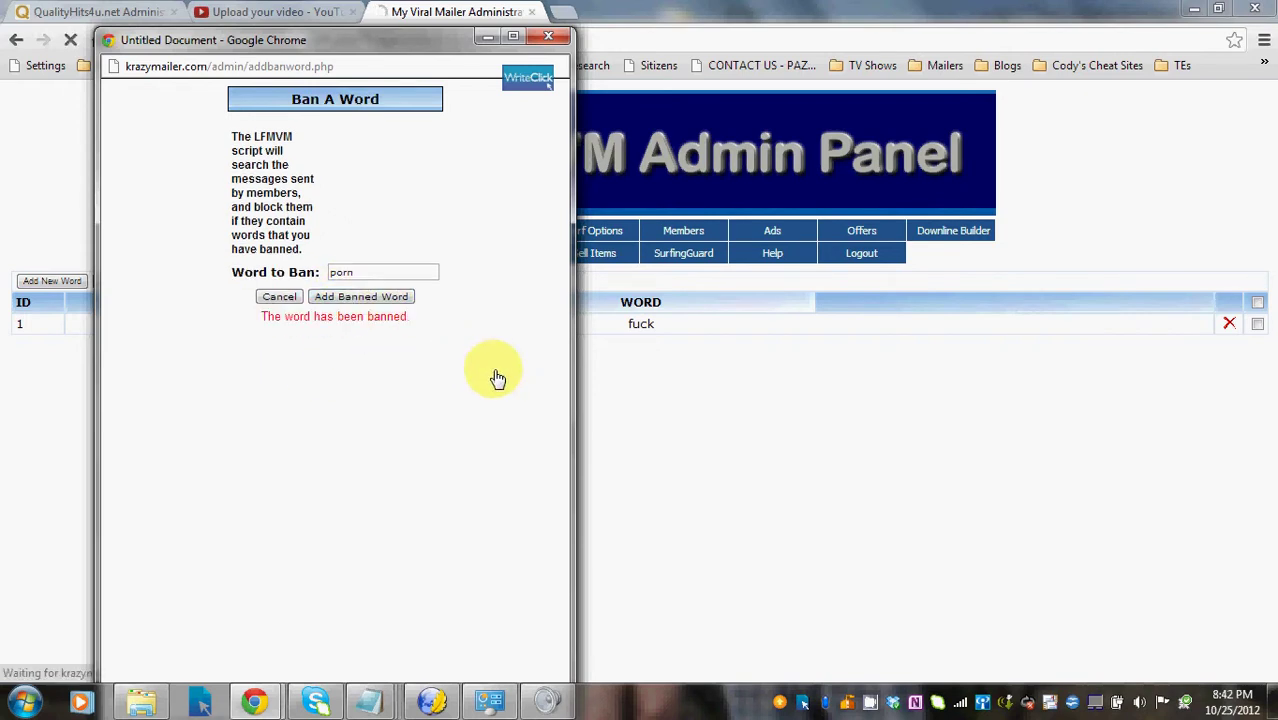
{"action": "left_click", "coordinate": [549, 37]}
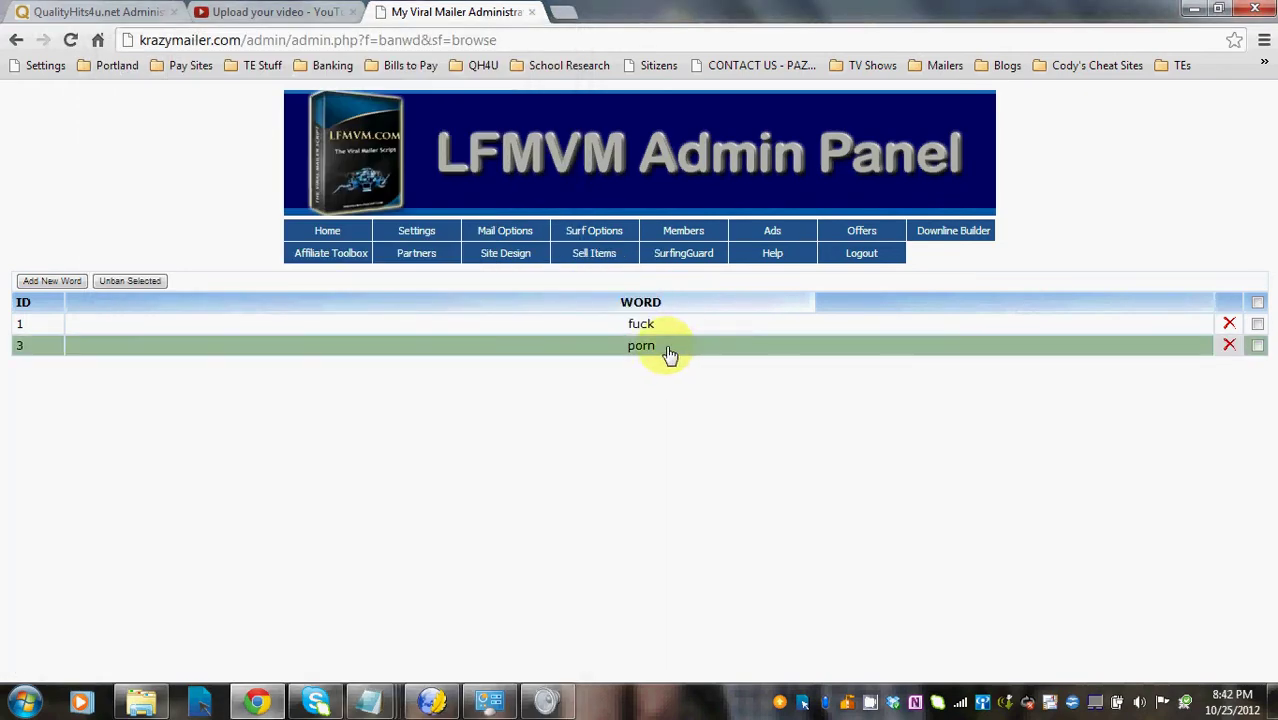